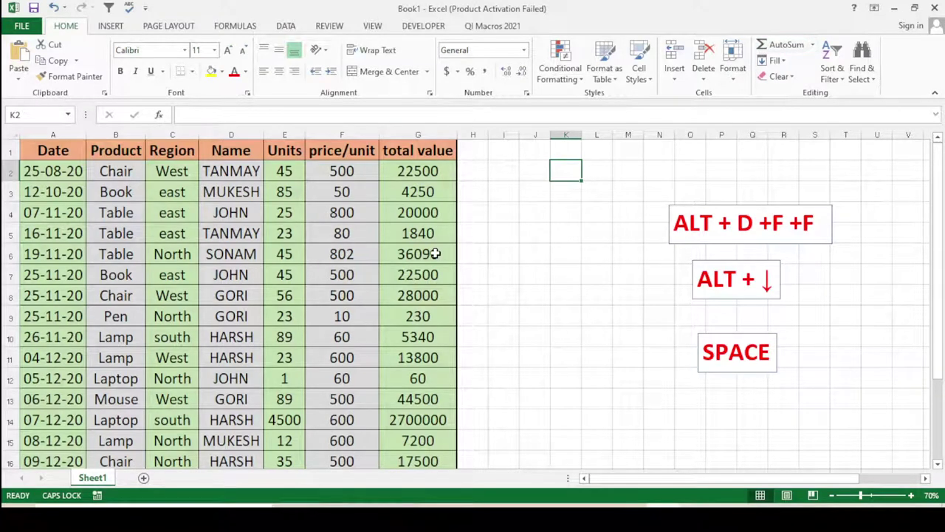
- Browse the sales table, selecting cells in the Units column and the Region header
click(310, 240)
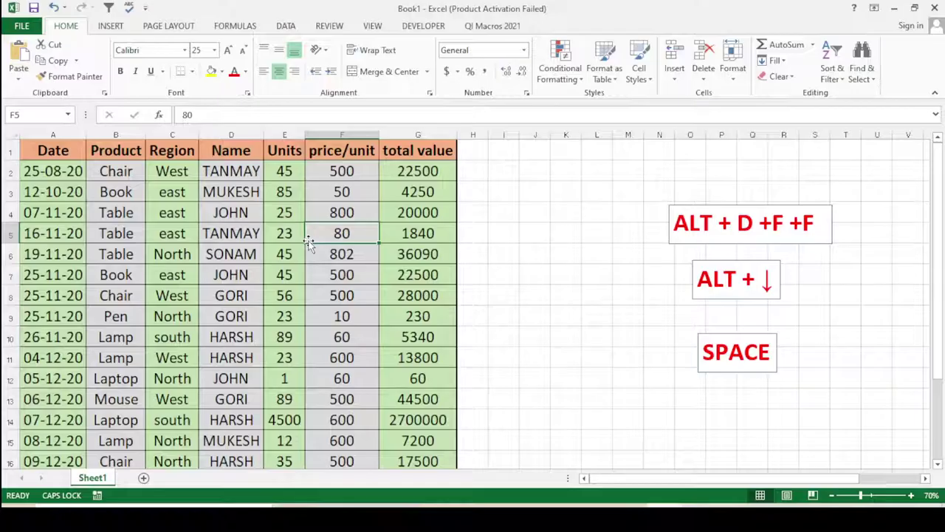
scroll(263, 288, down, 2)
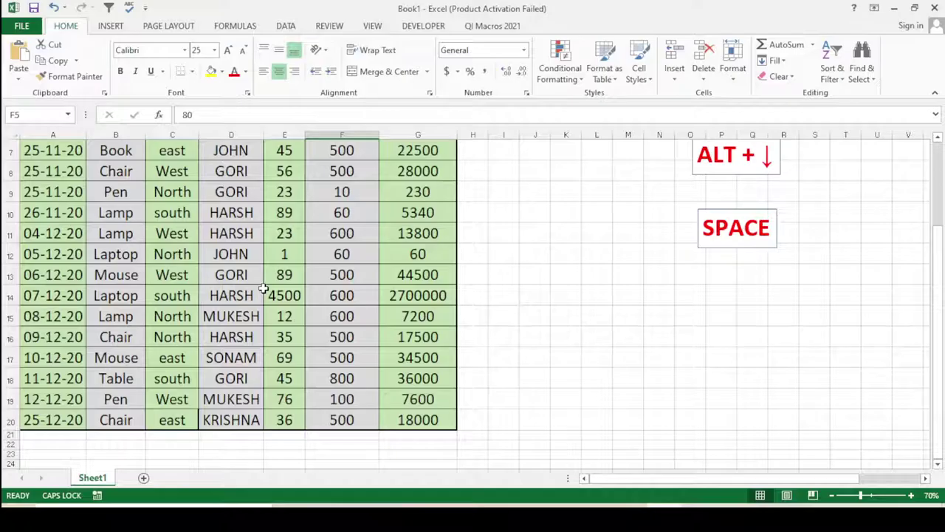
scroll(263, 288, up, 2)
click(292, 232)
click(294, 170)
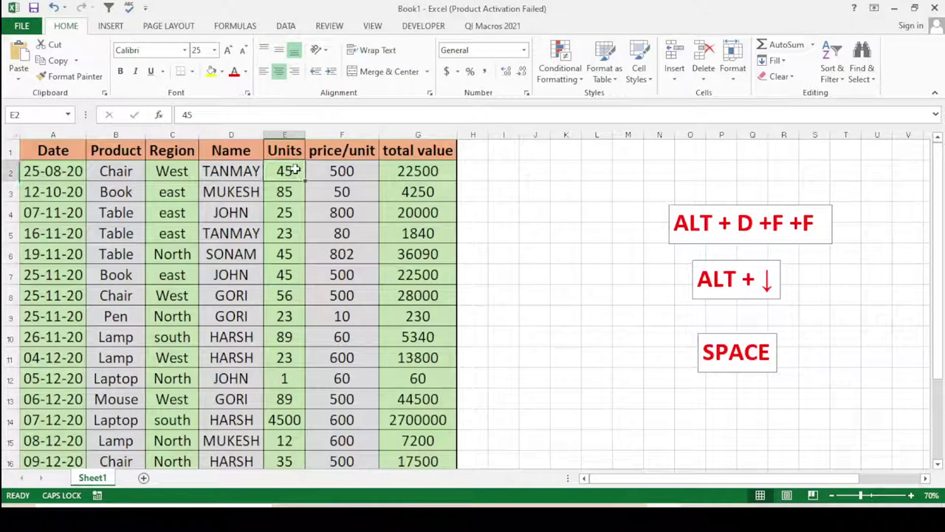
click(279, 153)
click(178, 154)
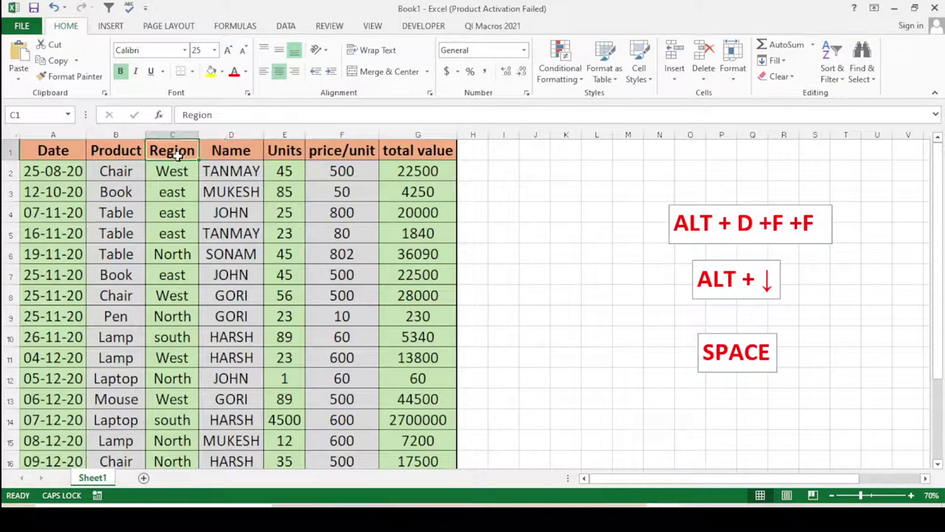
- Filter the Name column to show only JOHN's rows, then remove the filter
click(285, 26)
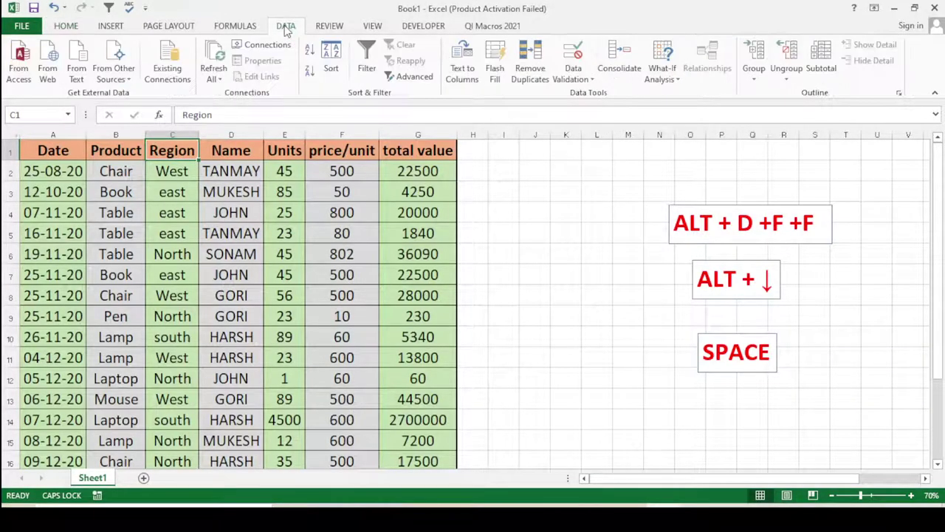
click(367, 71)
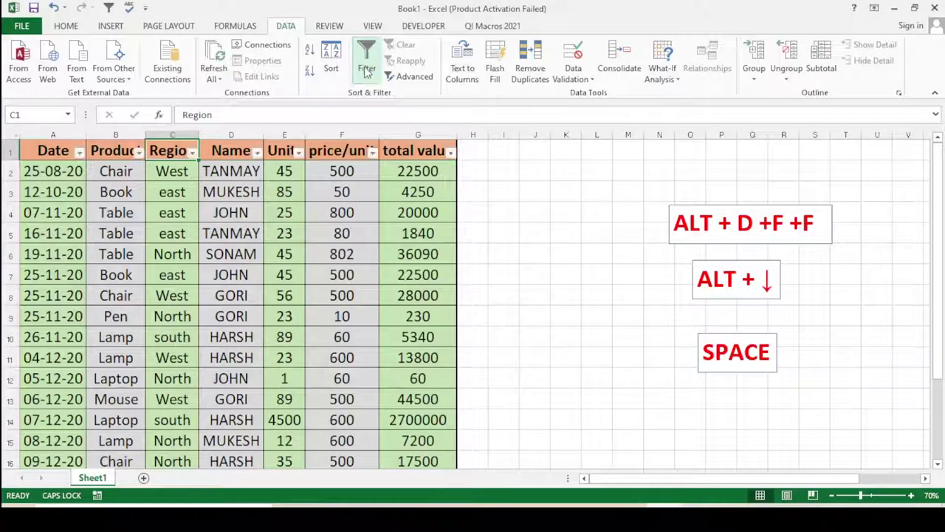
click(257, 152)
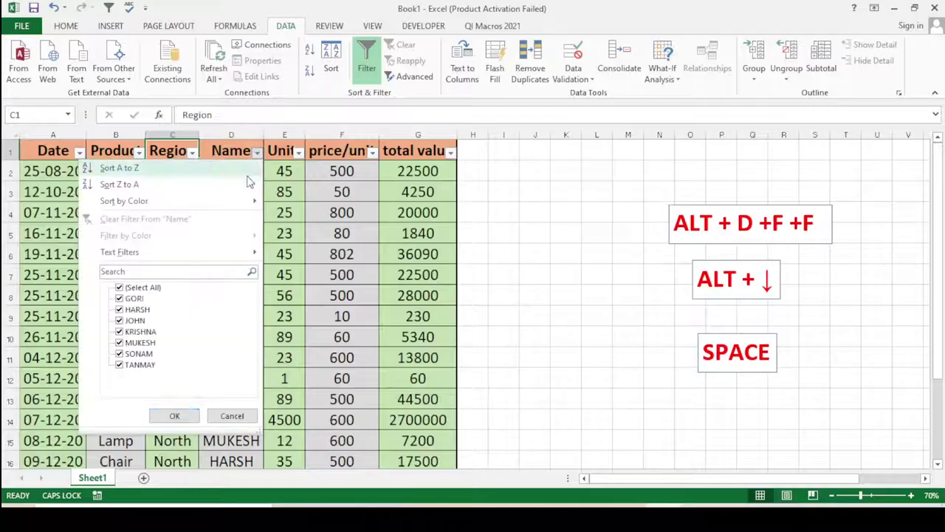
click(134, 291)
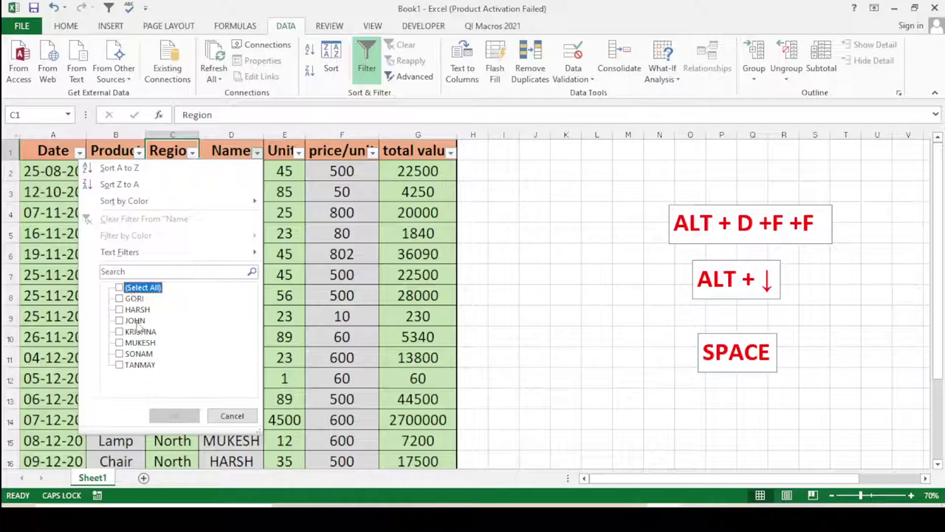
click(138, 322)
click(170, 415)
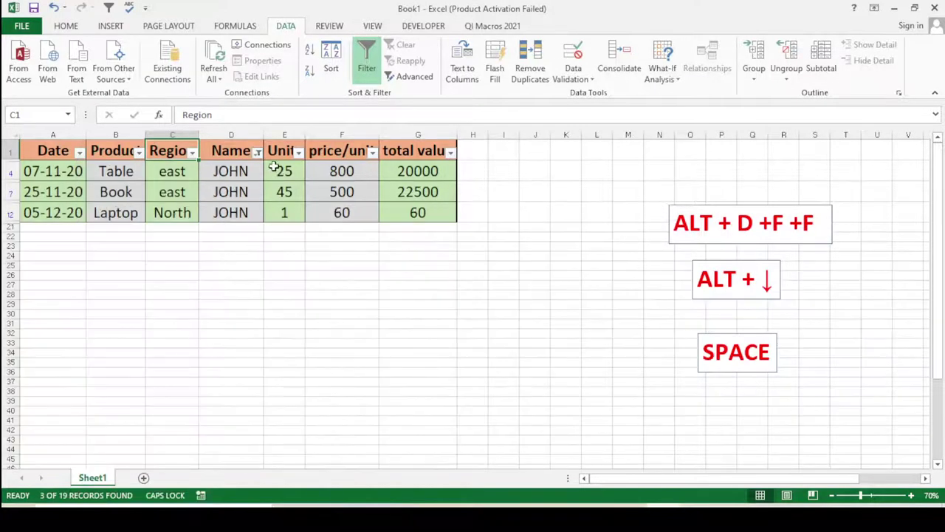
click(367, 59)
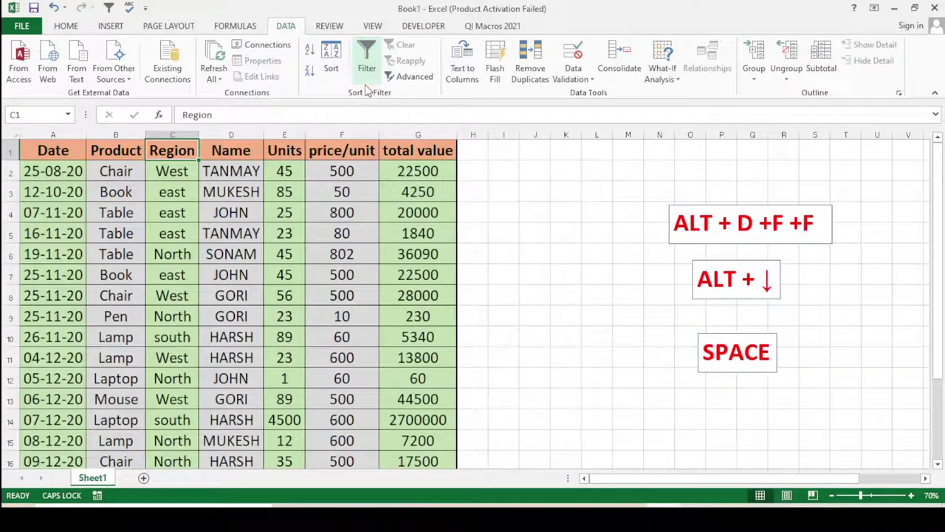
click(418, 312)
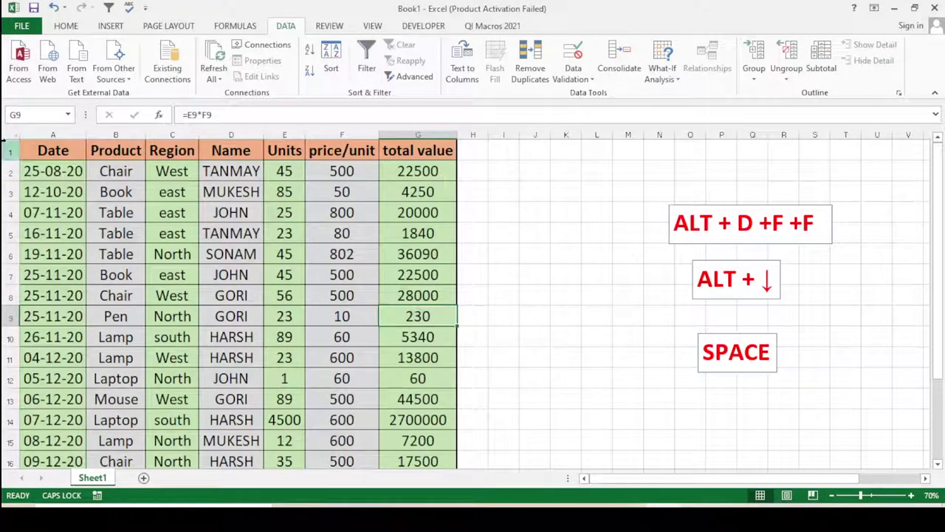
click(47, 151)
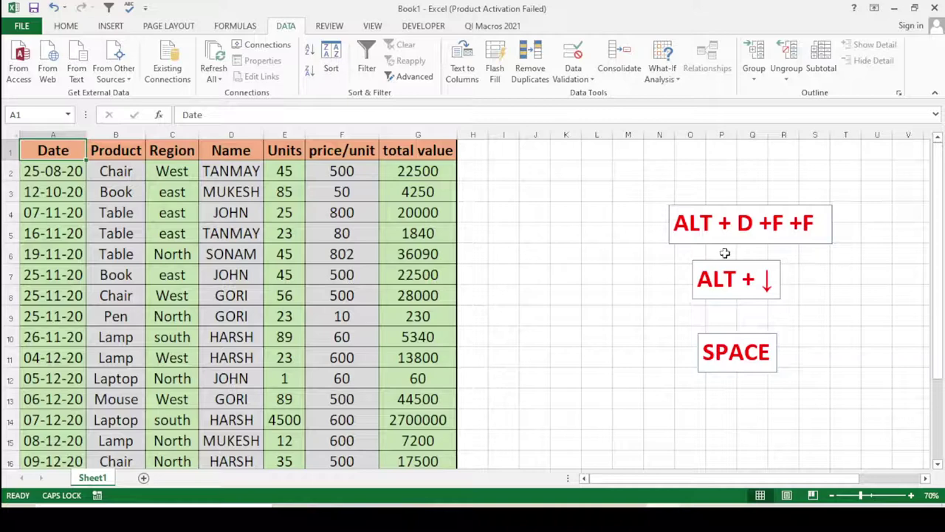
click(341, 271)
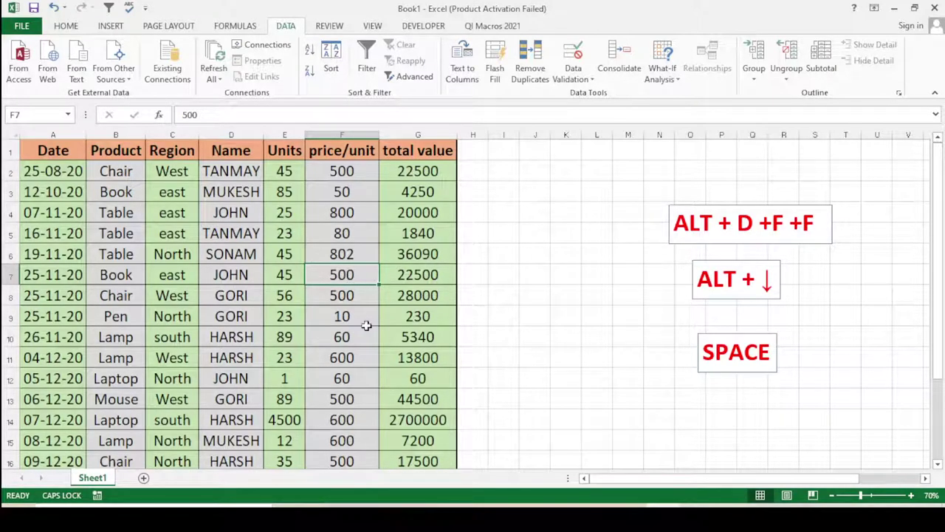
click(390, 249)
click(362, 68)
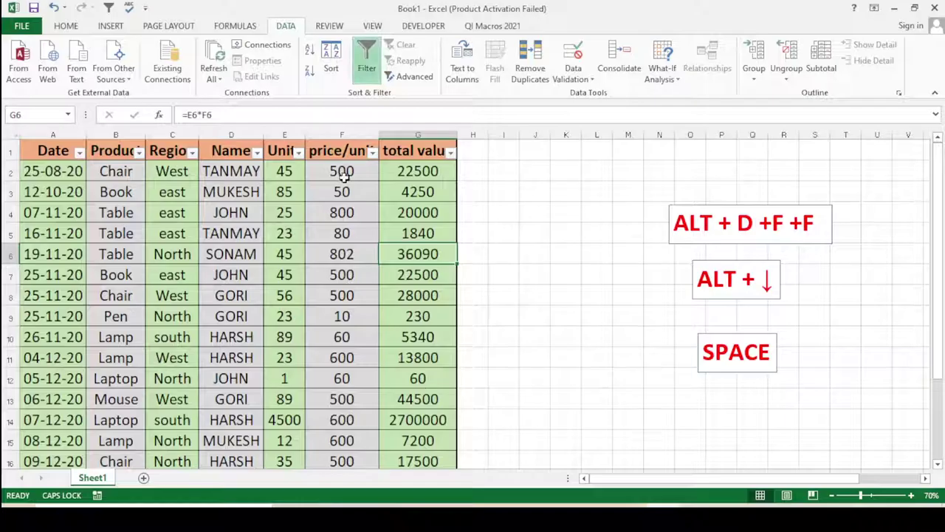
click(367, 70)
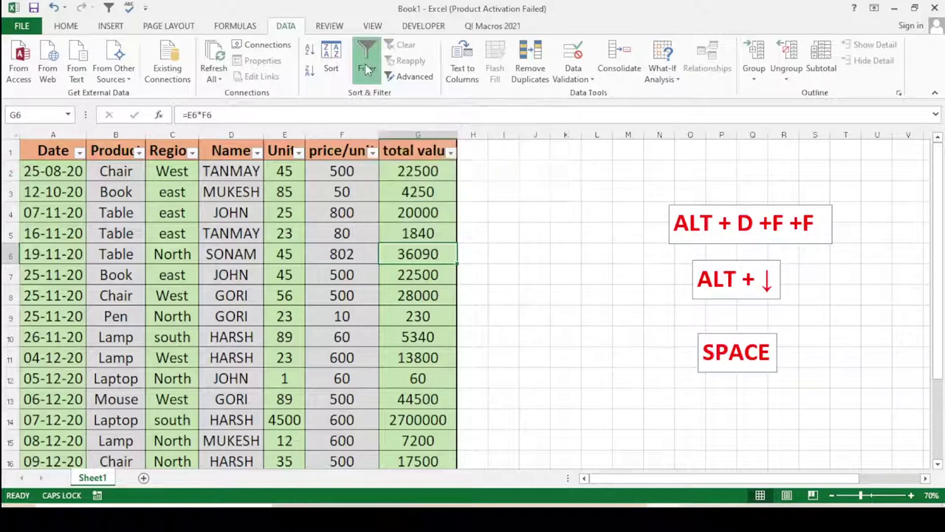
click(288, 336)
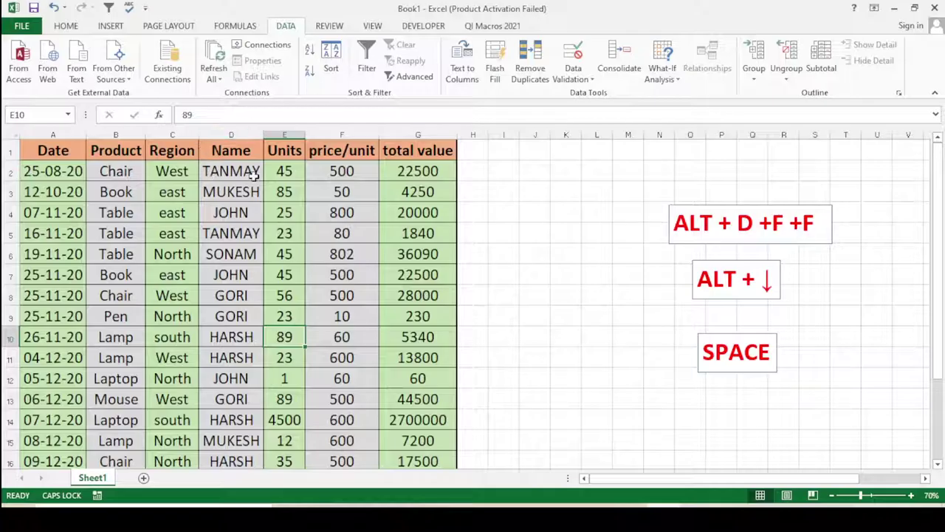
click(353, 153)
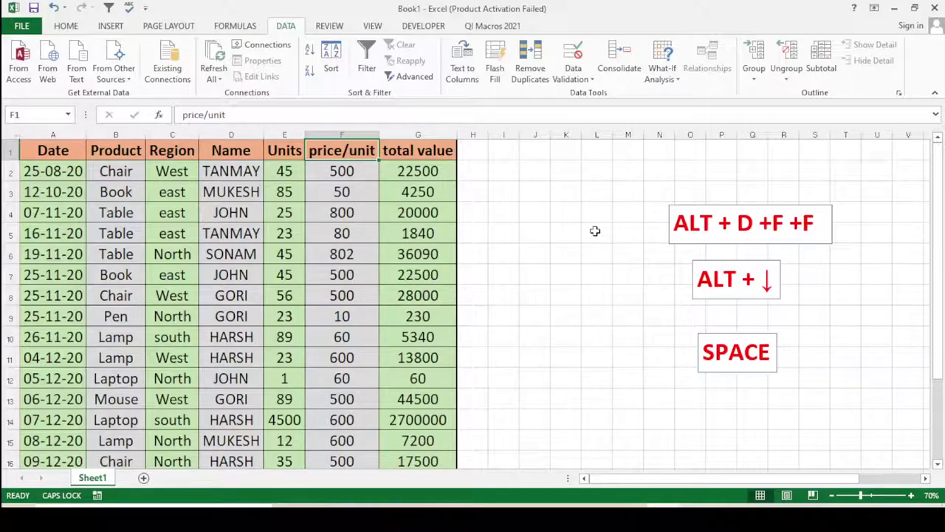
- Turn AutoFilter on and then off again with Alt+D+F+F
key(alt)
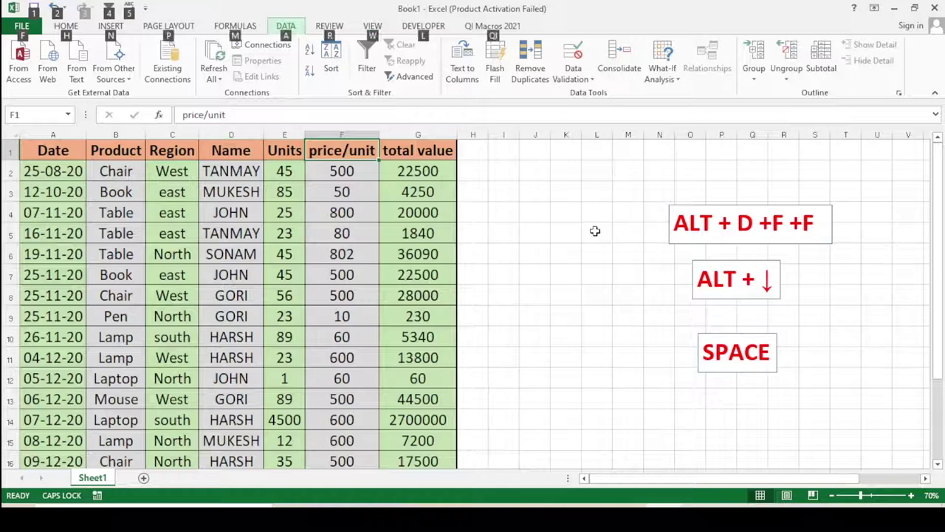
key(d)
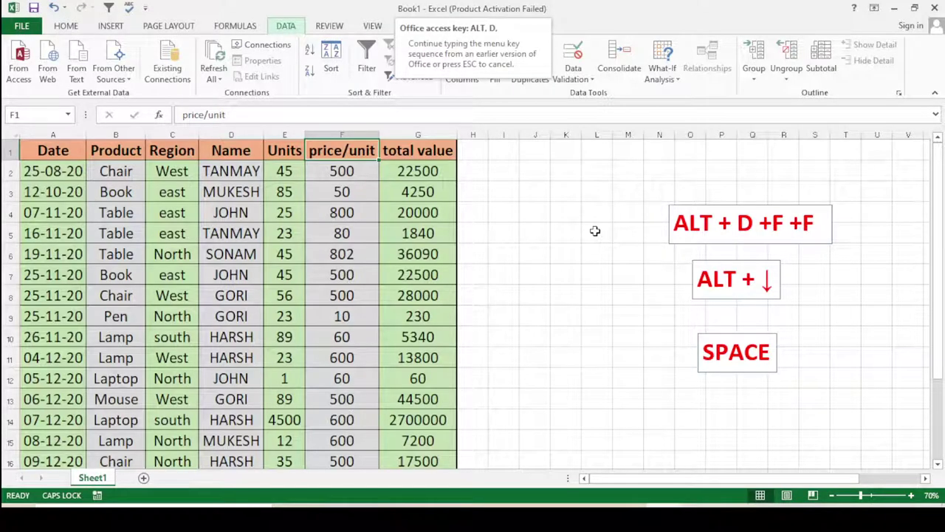
key(f)
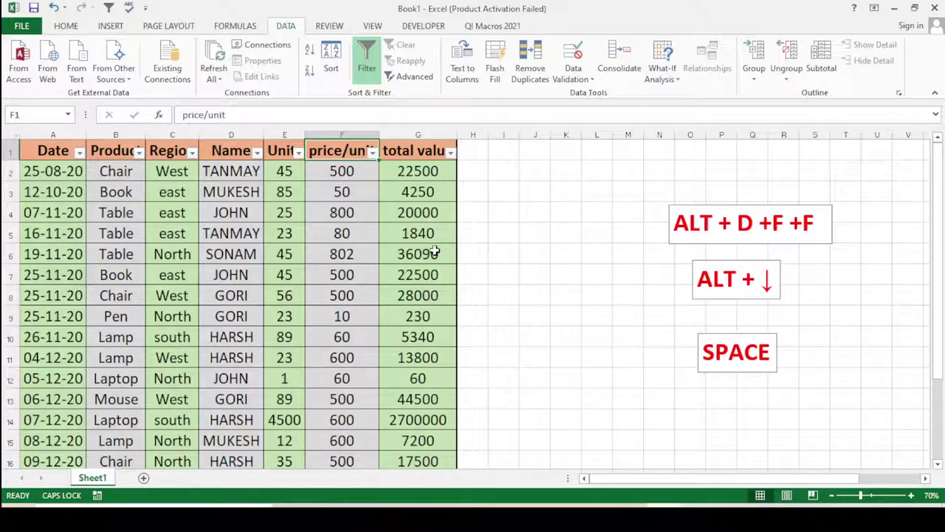
key(alt)
key(d)
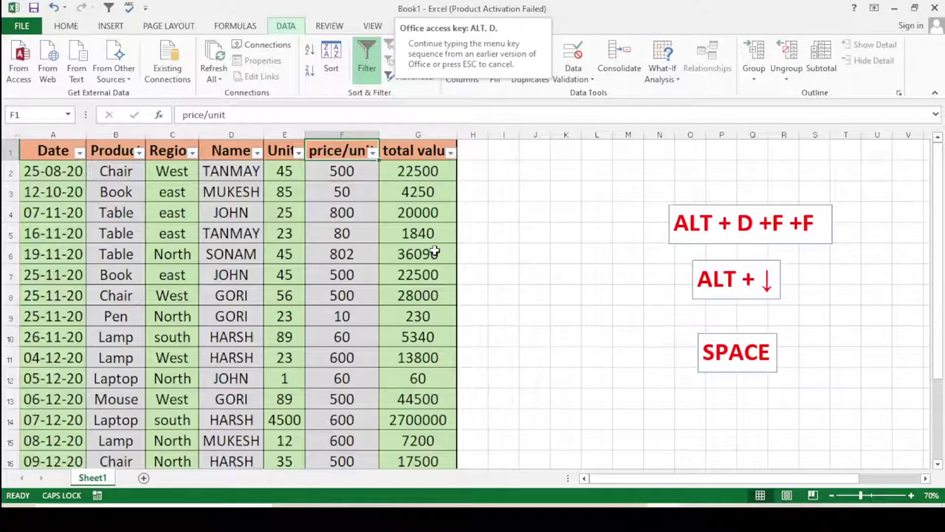
key(f)
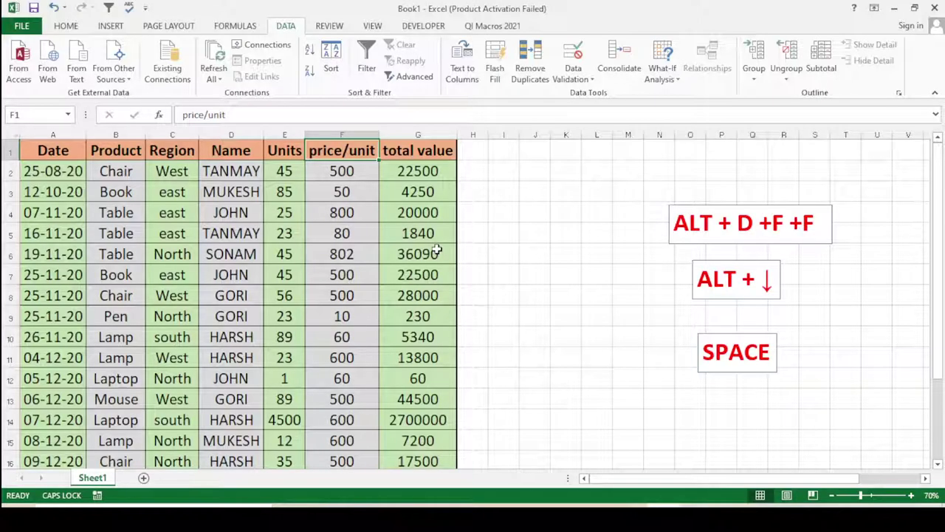
- Turn AutoFilter back on and move to the Region header cell
key(alt)
key(d)
key(f)
key(f)
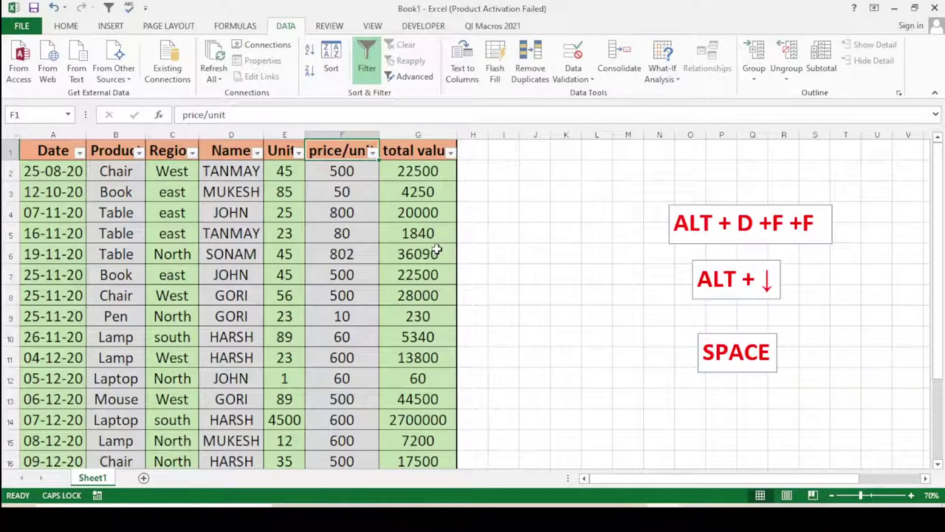
key(Left)
key(Left)
key(Left)
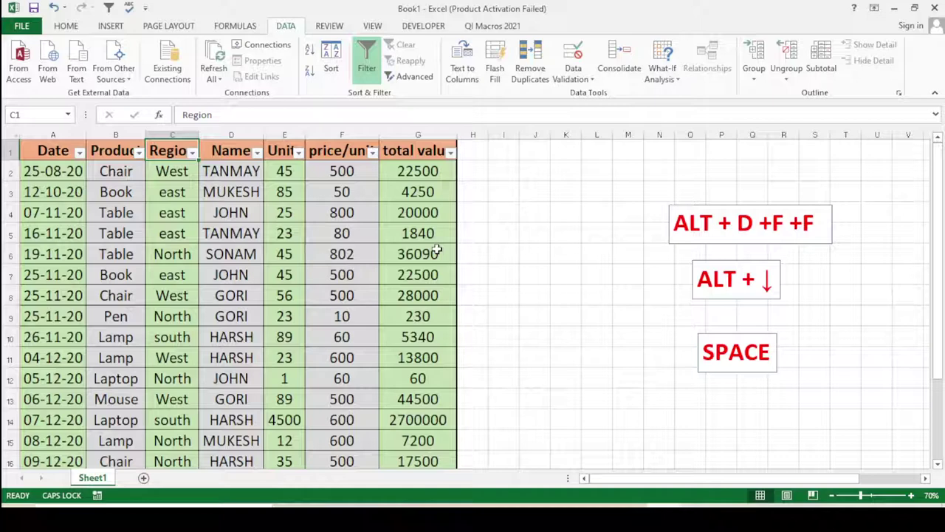
key(Left)
key(Left)
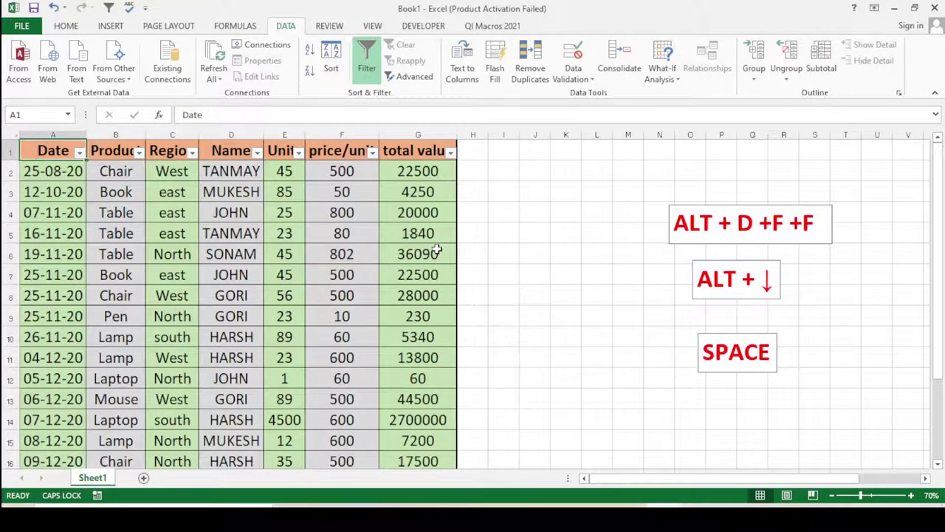
key(Right)
key(Right)
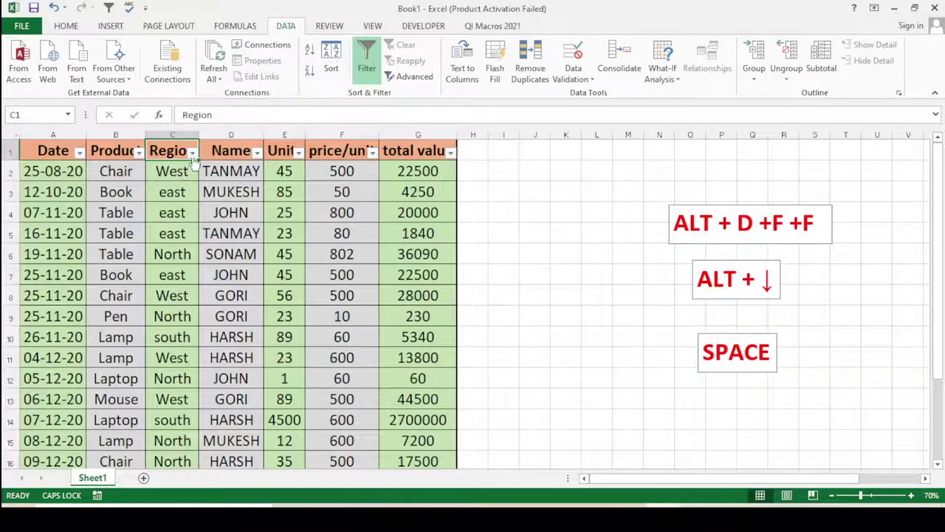
- Peek at the Region dropdown, close it, and return to the Region header
click(192, 152)
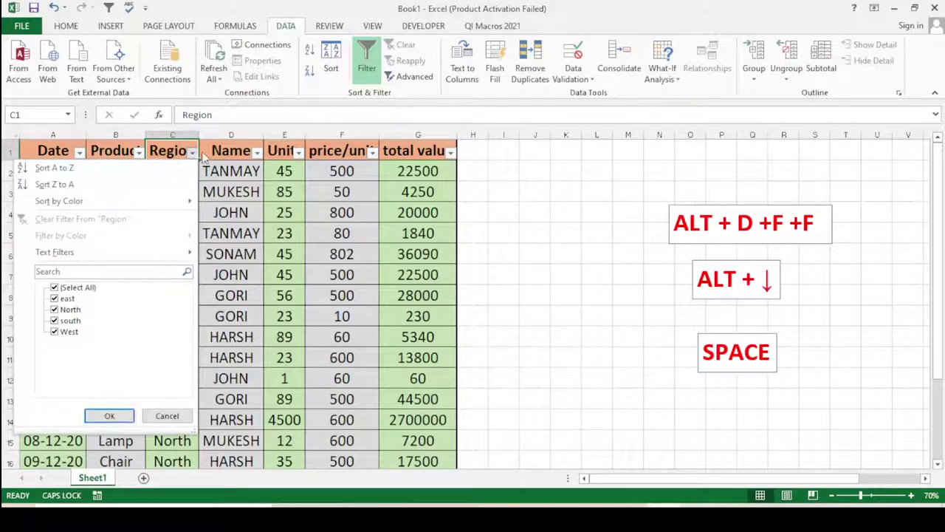
key(Escape)
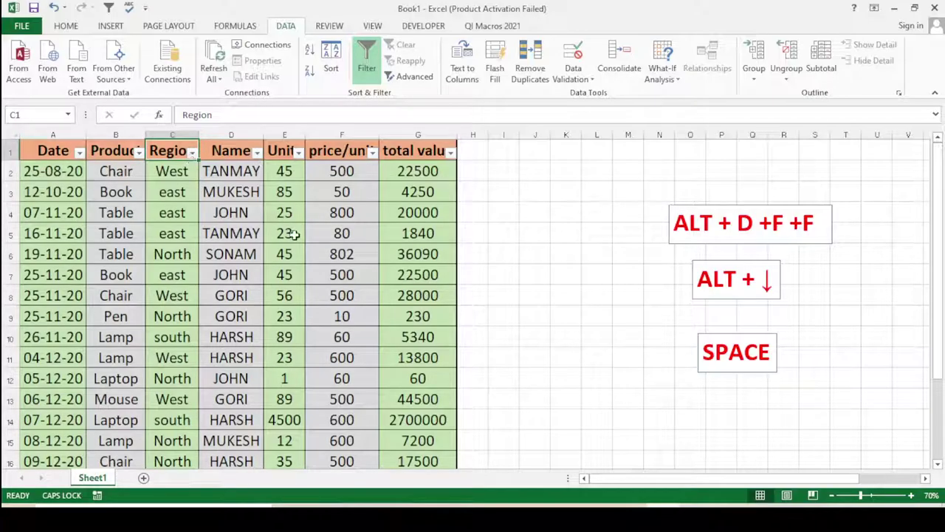
key(Right)
key(Right)
key(Right)
key(Left)
key(Left)
key(Left)
key(Right)
key(Right)
key(Right)
key(Left)
key(Left)
key(Left)
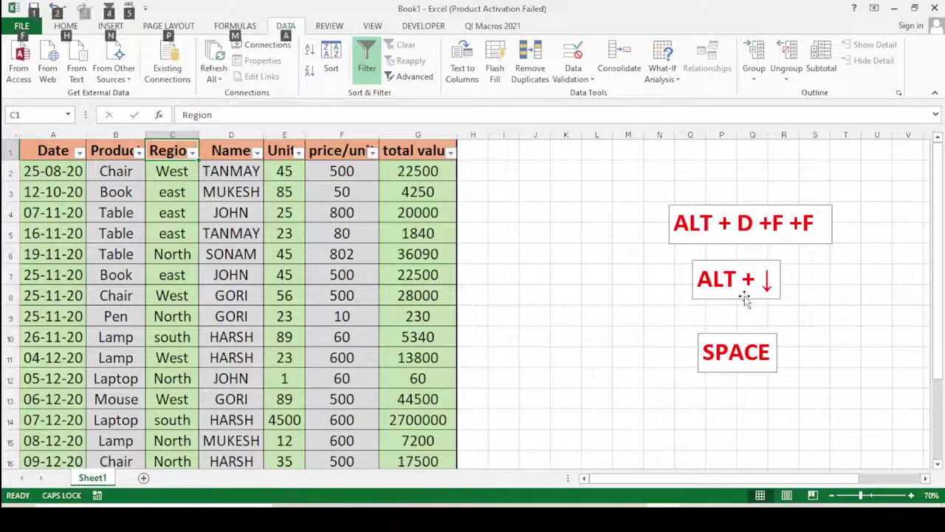
- Open the Region filter list and clear all values via (Select All)
key(alt+Down)
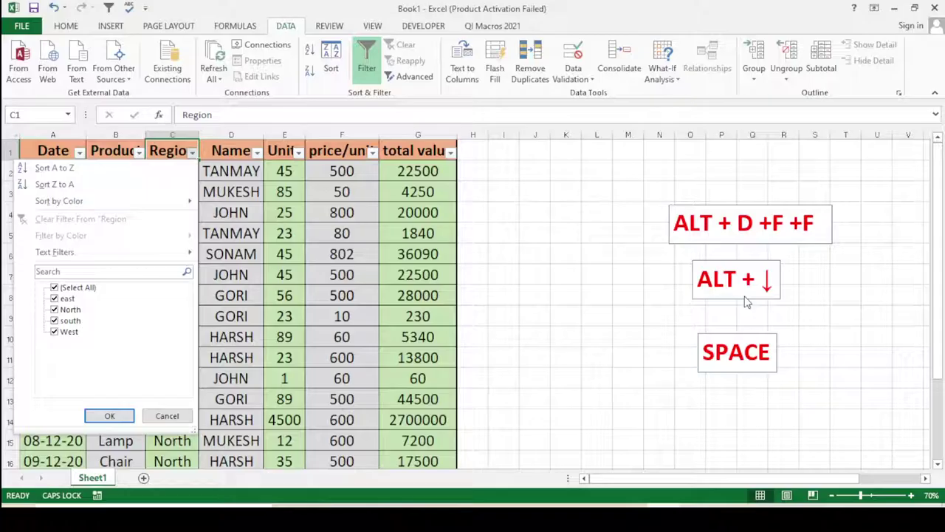
key(Down)
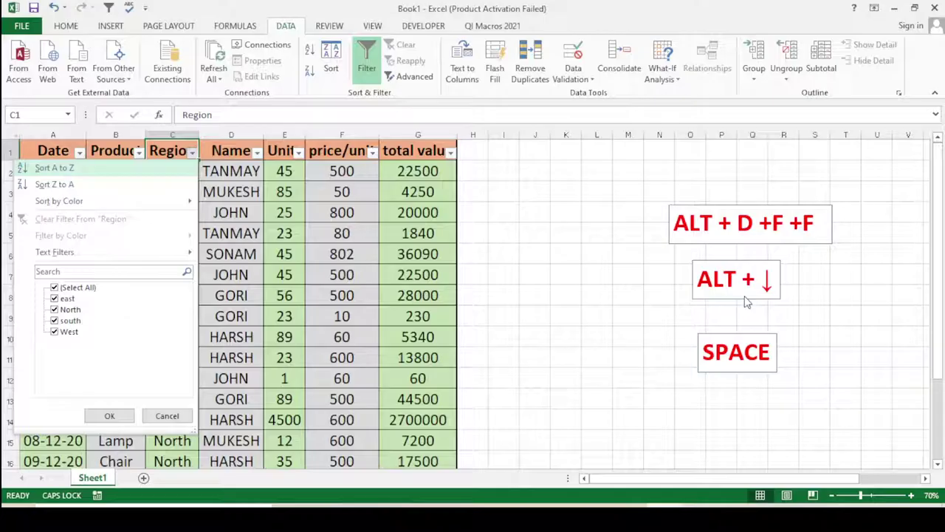
key(Down)
key(Down)
key(Down)
key(Down)
key(Down)
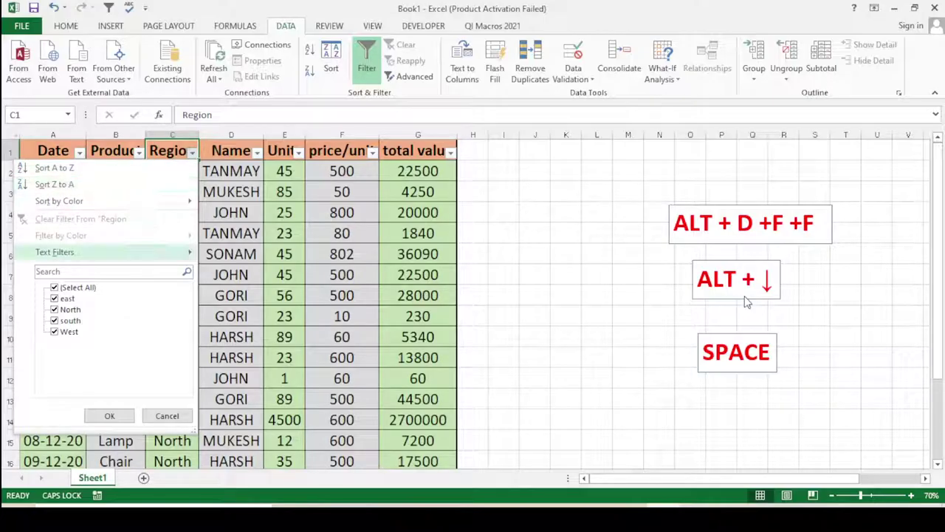
key(Down)
key(Down)
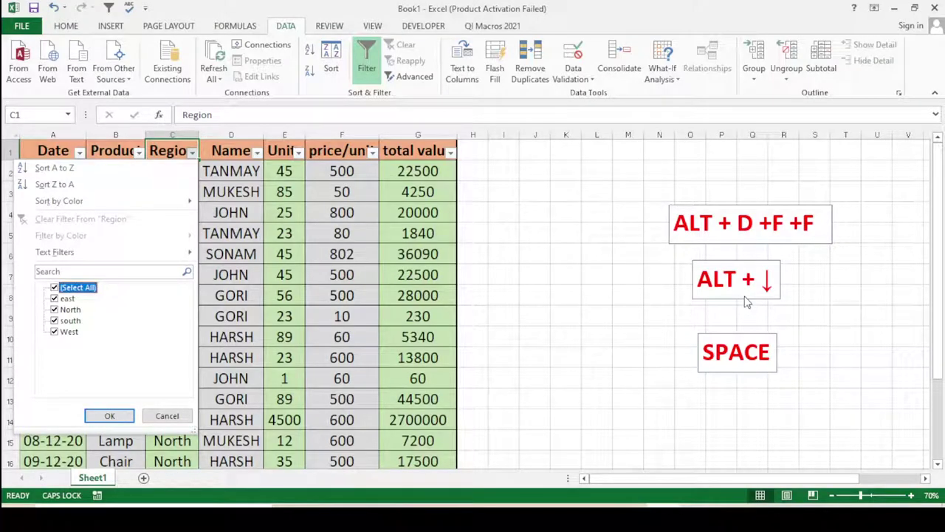
key(Down)
key(Up)
key(space)
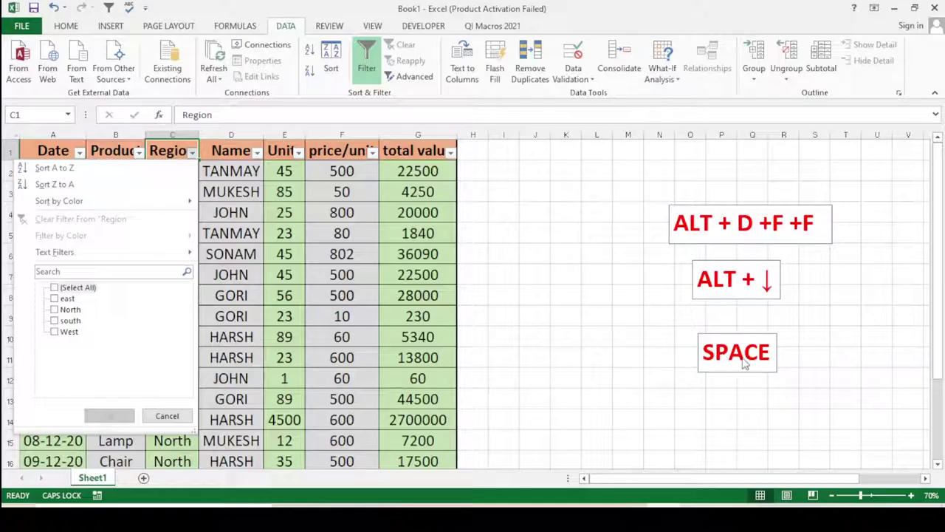
- Tick only North and West and apply the Region filter, showing 10 of 19 records
key(Down)
key(Down)
key(Down)
key(Down)
key(Down)
key(Down)
key(Down)
key(Down)
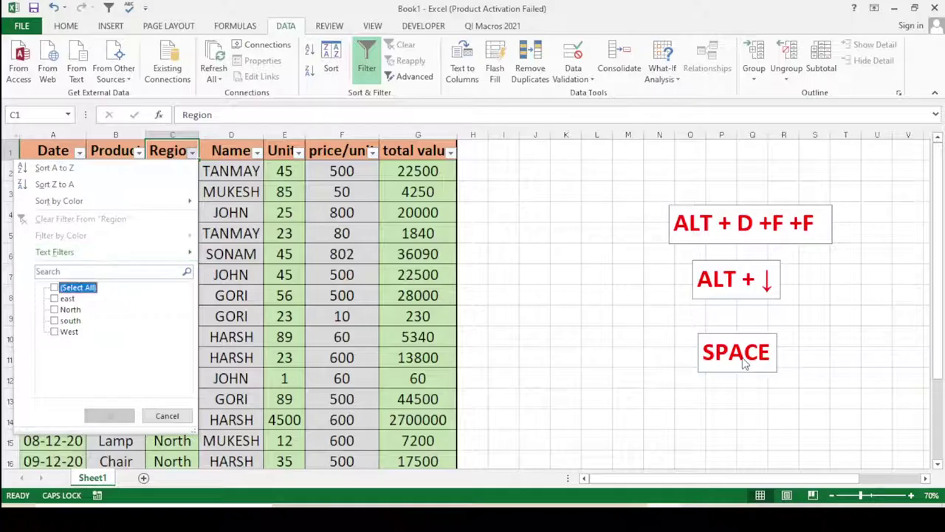
key(Down)
key(Down)
key(Down)
key(space)
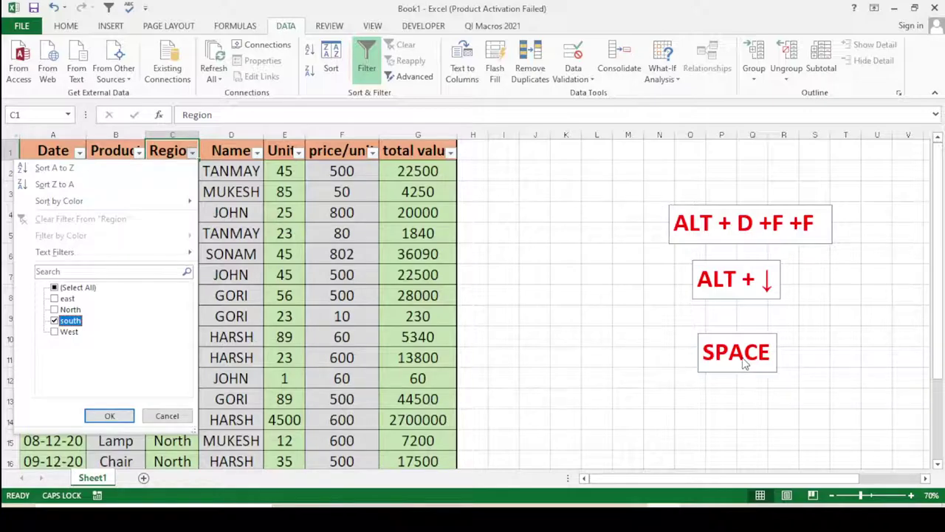
key(Down)
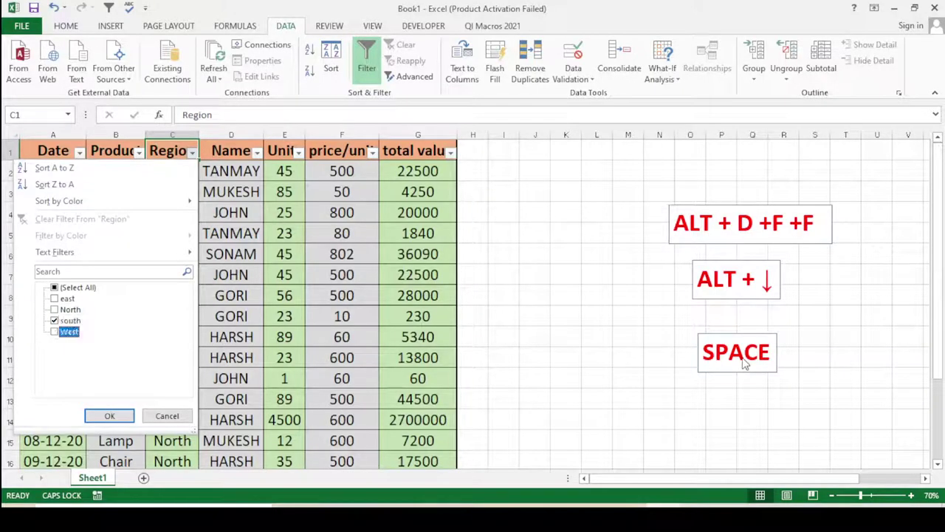
key(space)
key(Up)
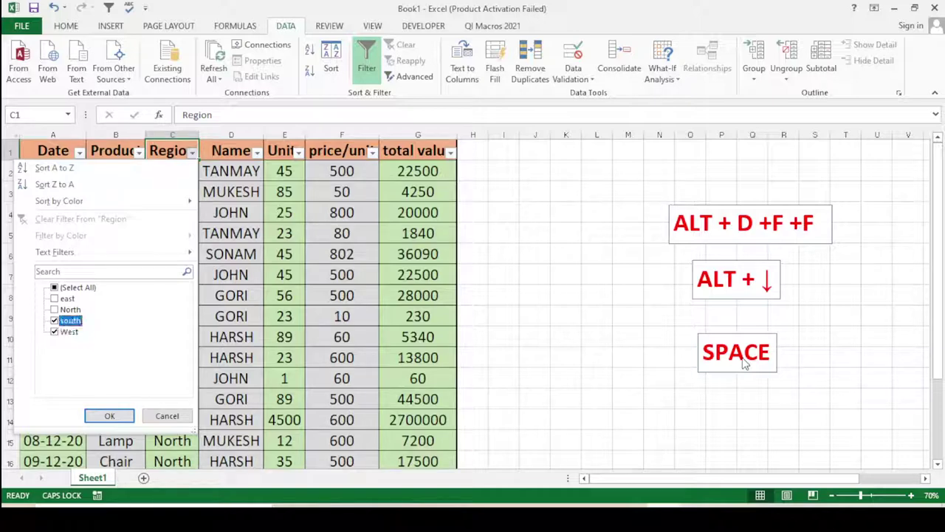
key(space)
key(Up)
key(space)
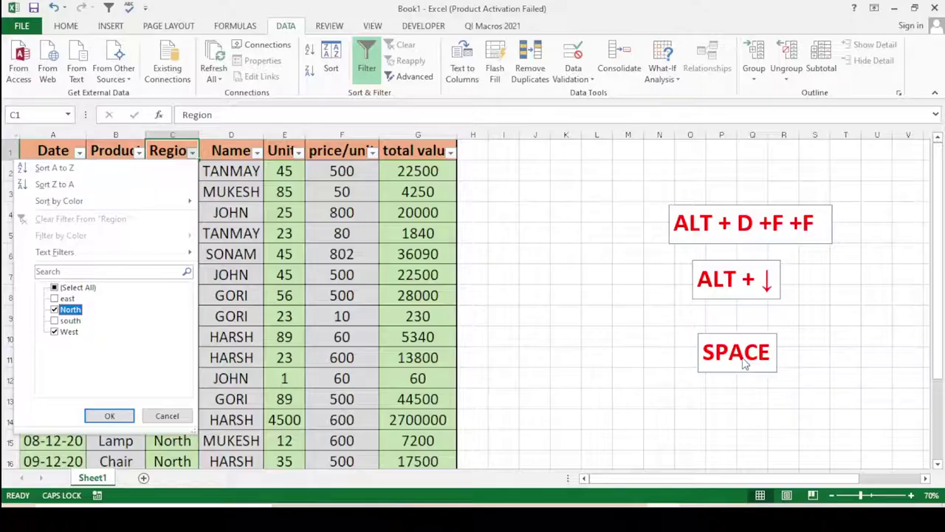
key(Return)
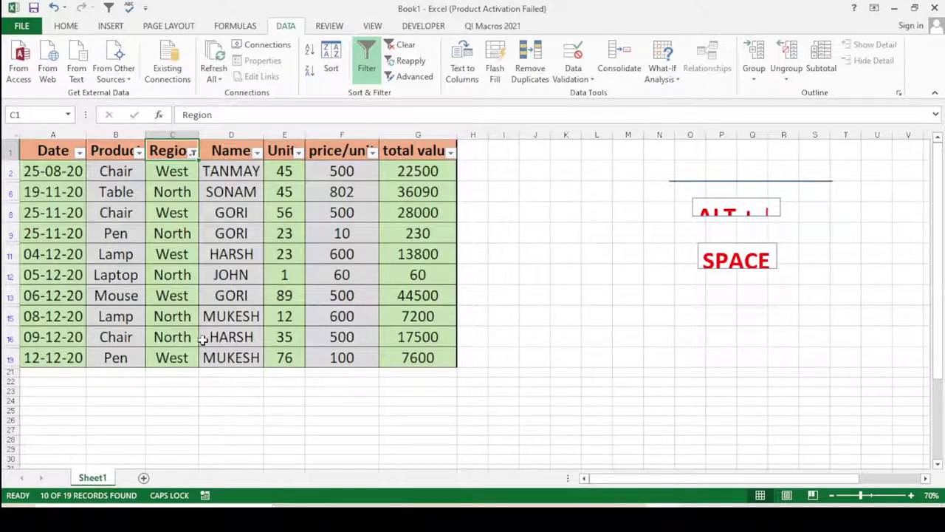
- Filter the Name column to HARSH only, leaving 2 of 19 records
key(Right)
key(Right)
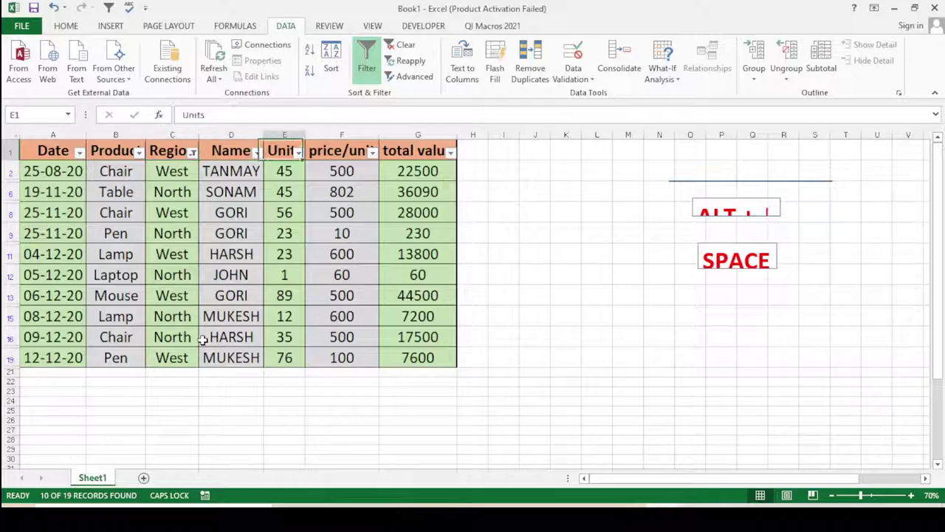
key(Down)
key(Left)
key(Up)
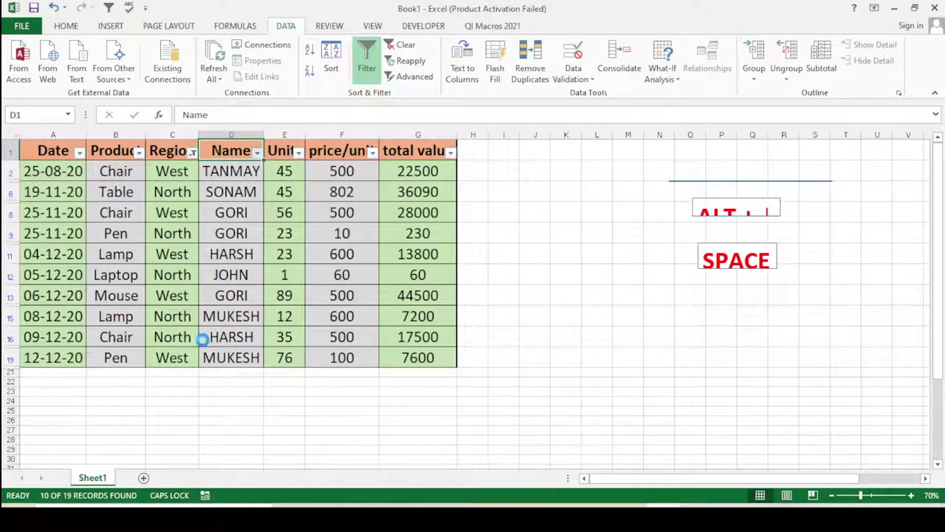
key(alt+Down)
key(Down)
key(Down)
key(Down)
key(Down)
key(Down)
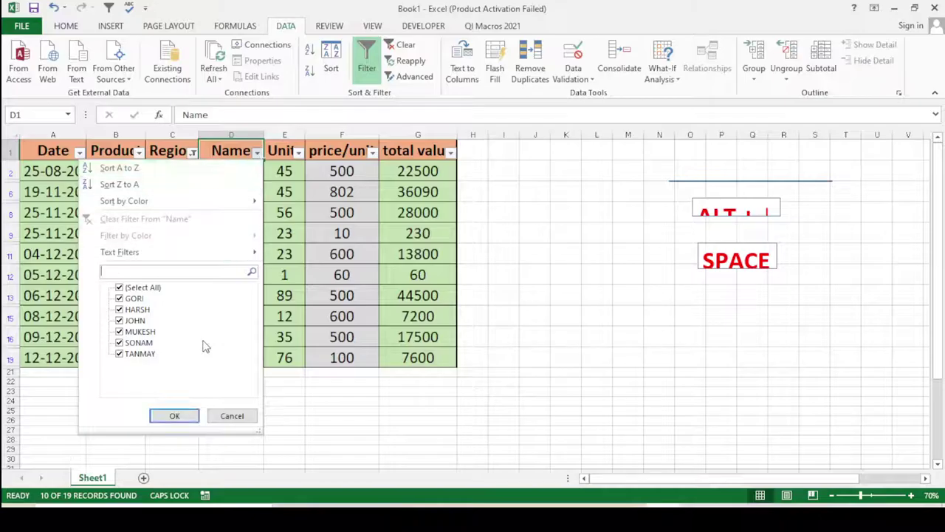
key(Down)
key(space)
key(Down)
key(Down)
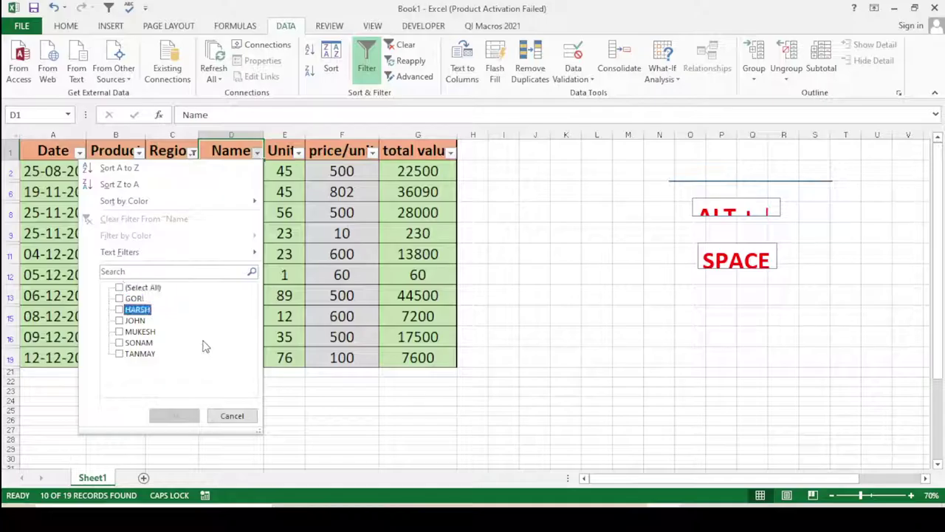
key(space)
key(Return)
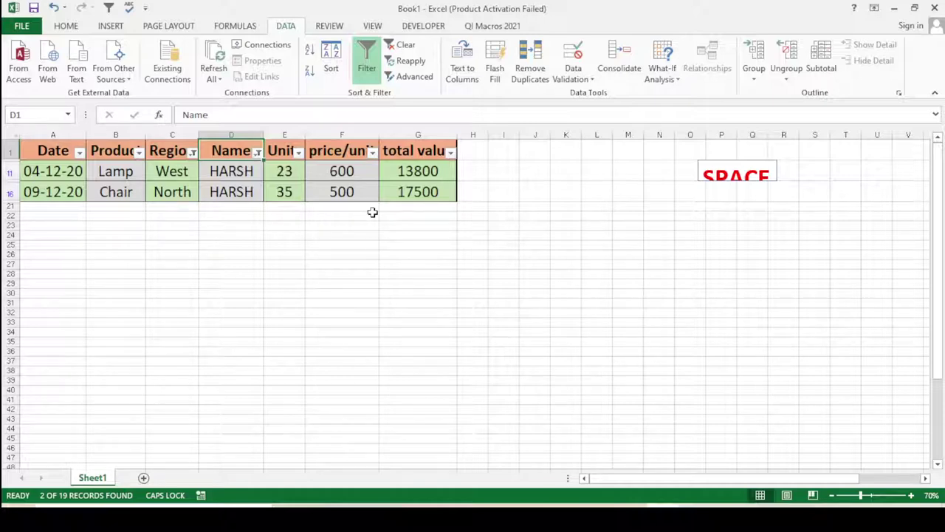
key(alt)
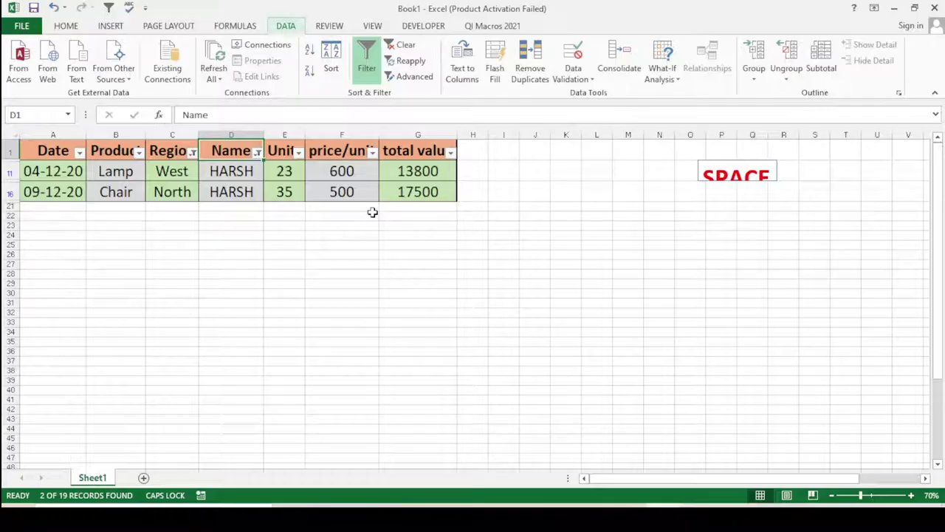
- Switch AutoFilter off, clearing the Region and Name filters
key(d)
key(f)
key(f)
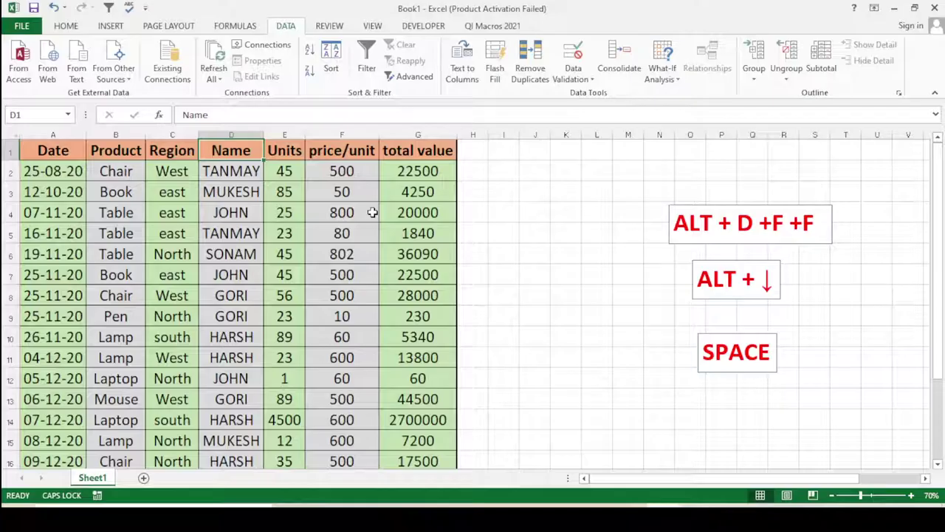
key(Left)
key(Left)
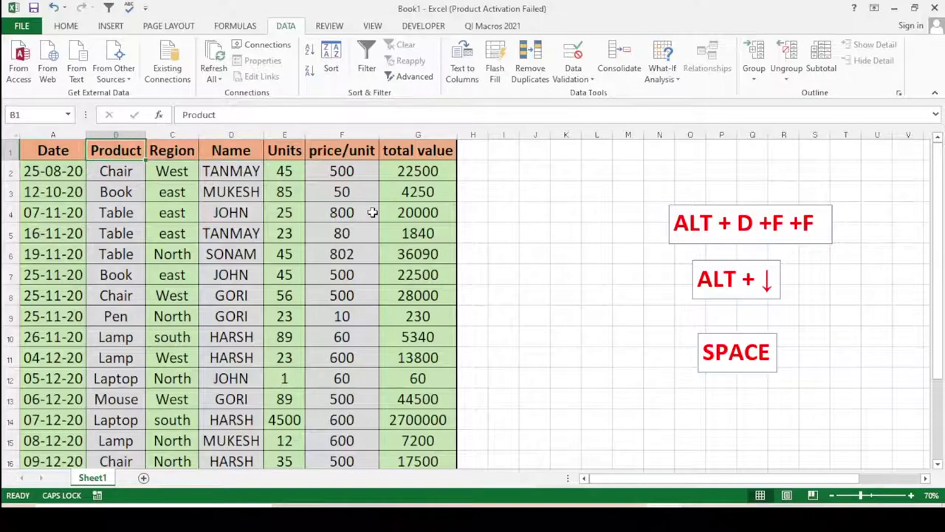
- Turn AutoFilter back on and return to the Product header cell
key(alt)
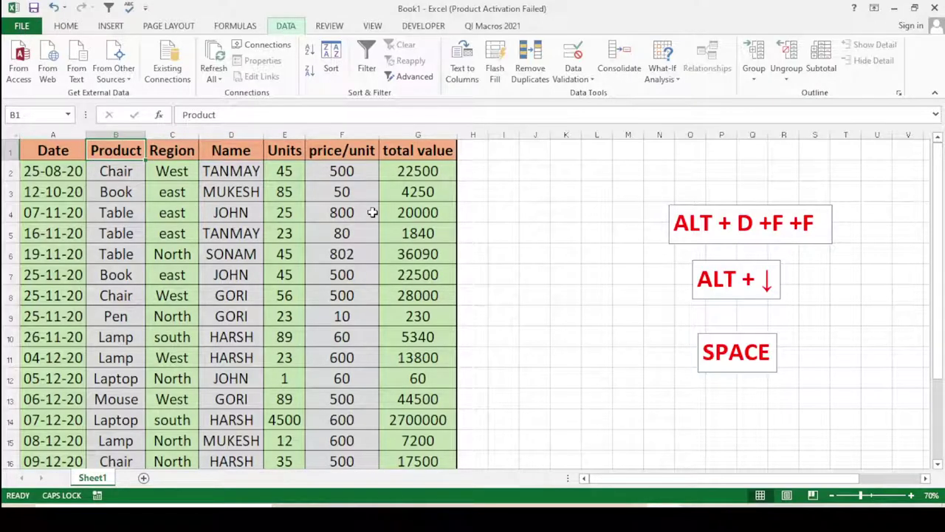
key(d)
key(f)
key(f)
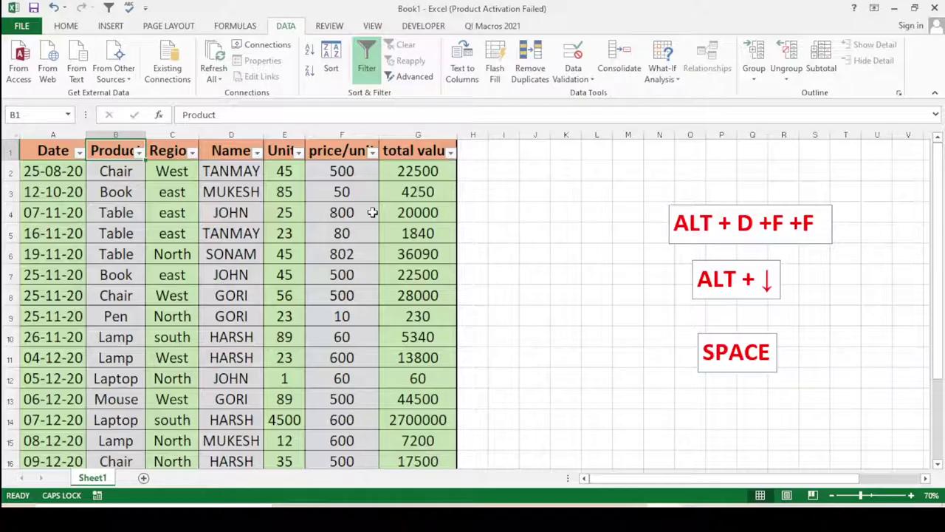
key(Right)
key(Right)
key(Right)
key(Left)
key(Left)
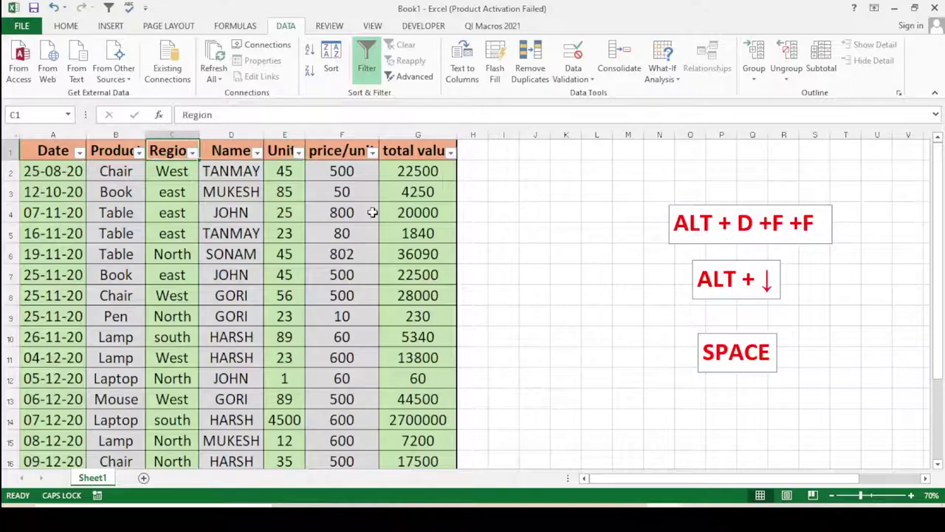
key(Left)
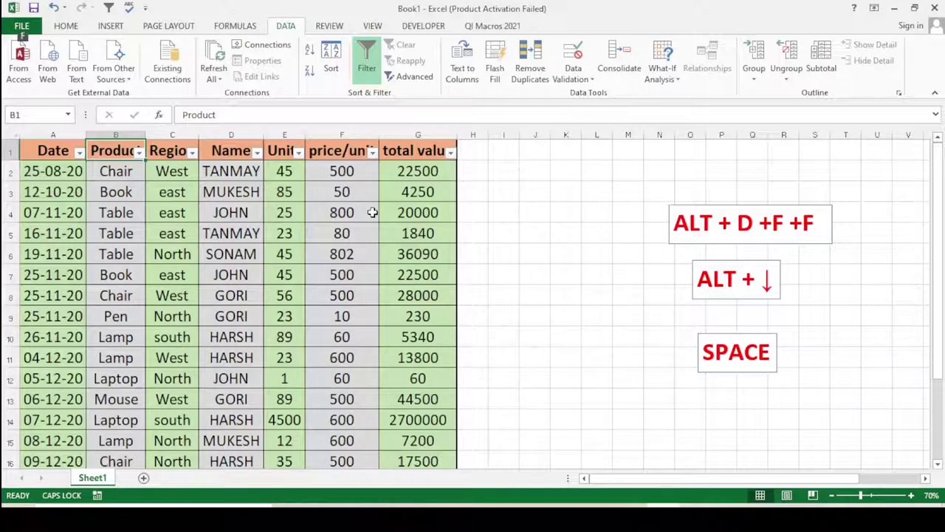
- Filter the Product column to Lamp and Mouse only, showing 5 of 19 records
key(alt+Down)
key(Down)
key(Down)
key(Down)
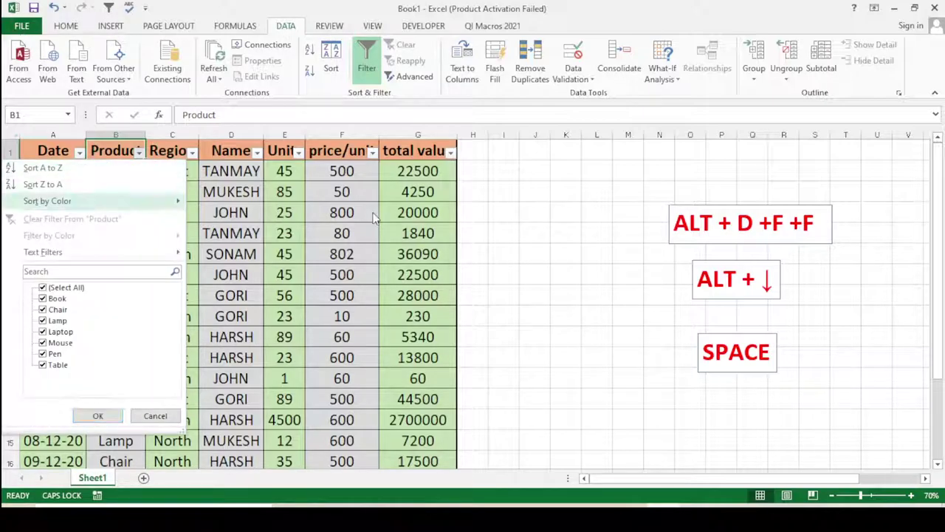
key(Down)
key(Down)
key(Down)
key(space)
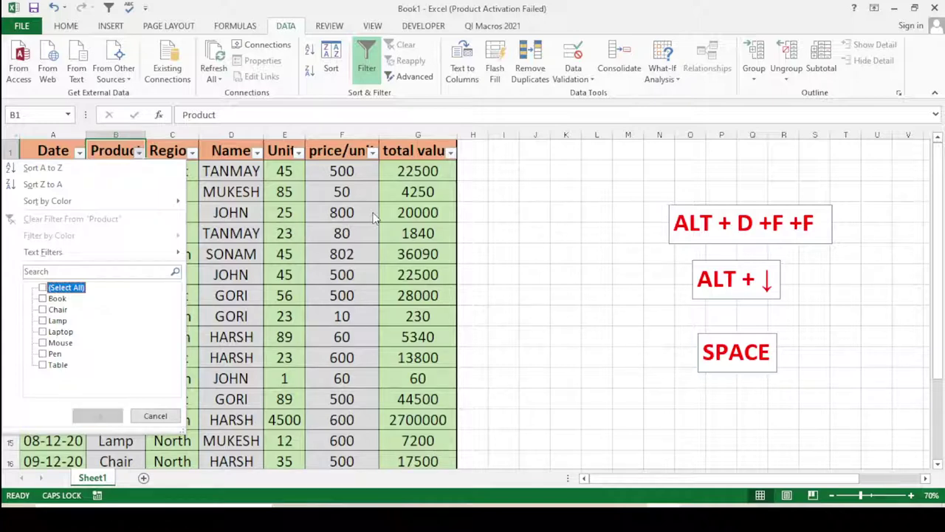
key(Down)
key(Down)
key(Down)
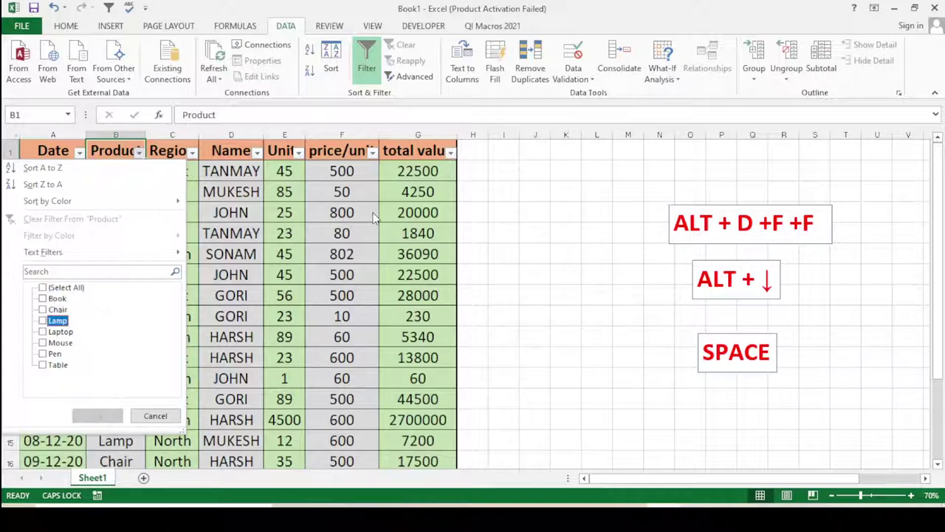
key(space)
key(Down)
key(space)
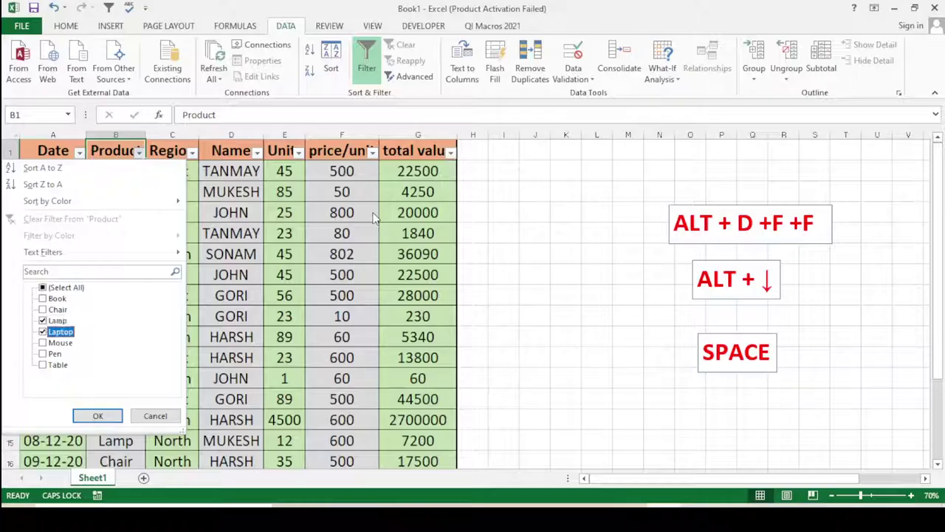
key(Down)
key(space)
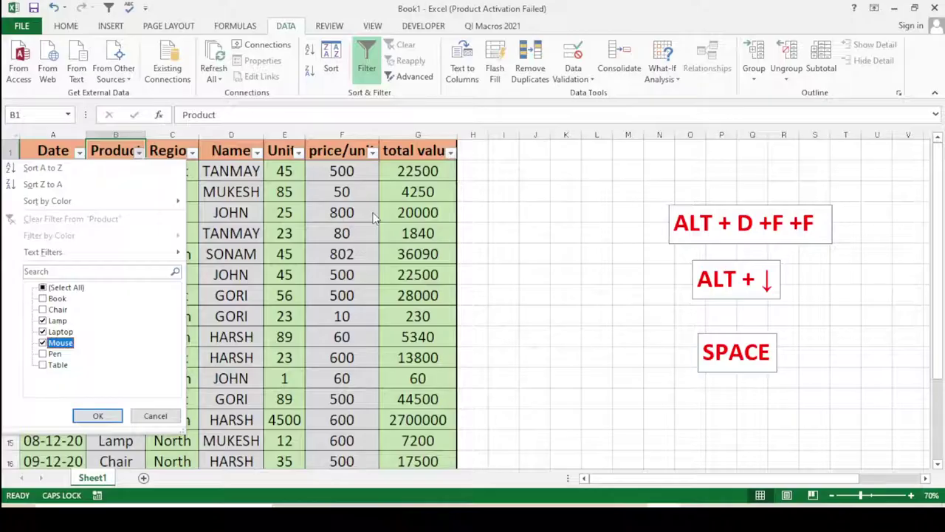
key(Up)
key(space)
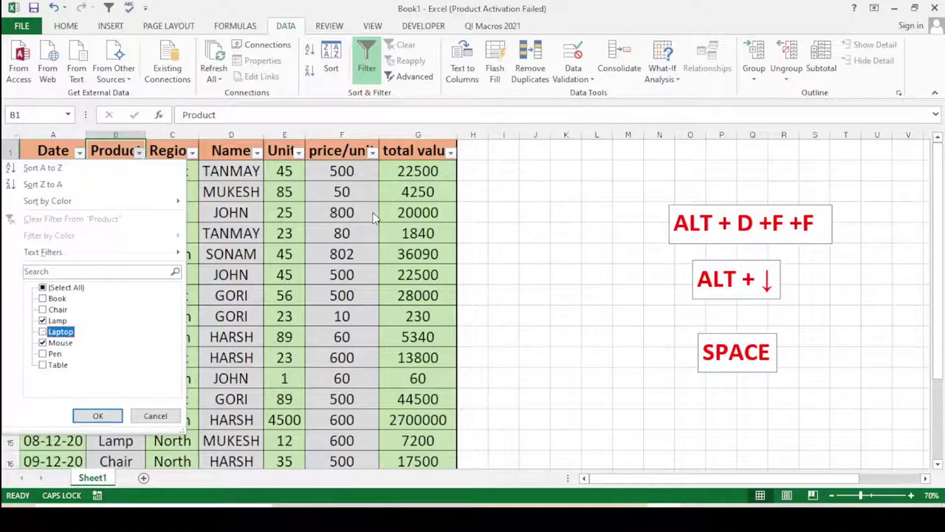
key(Return)
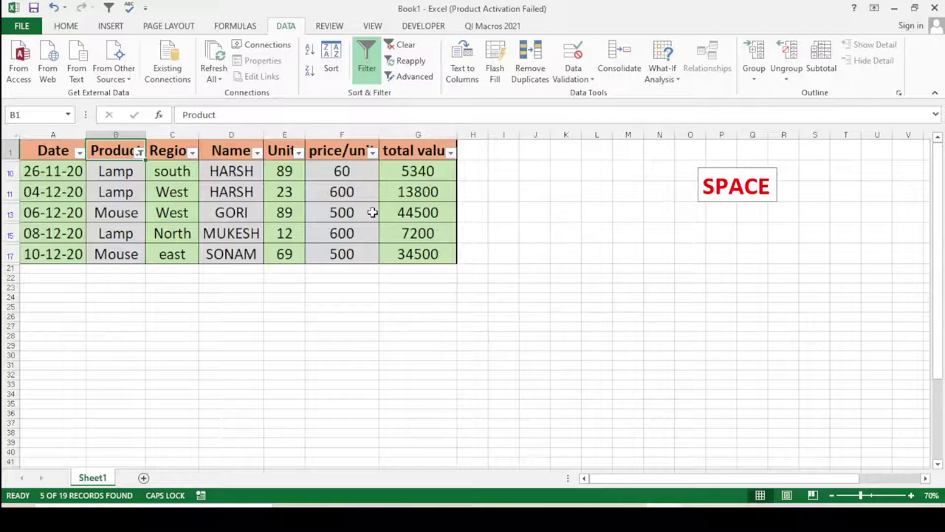
- Switch off AutoFilter with Alt+D+F, cancel the stray entry, and select cell F7
key(alt)
key(d)
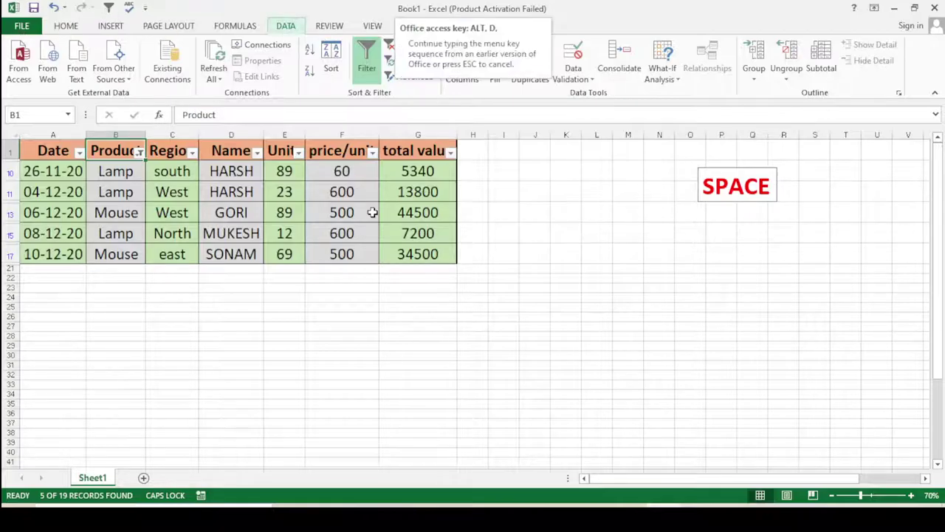
text(ffF)
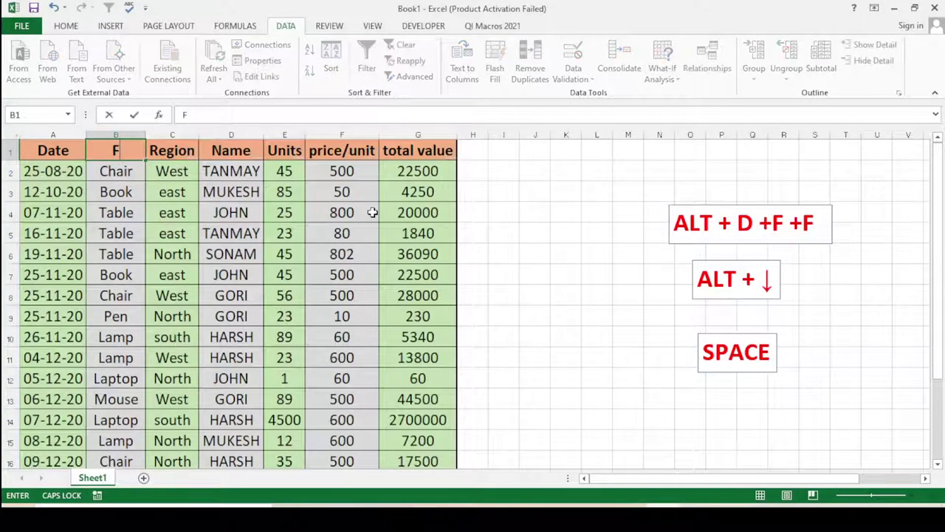
key(Escape)
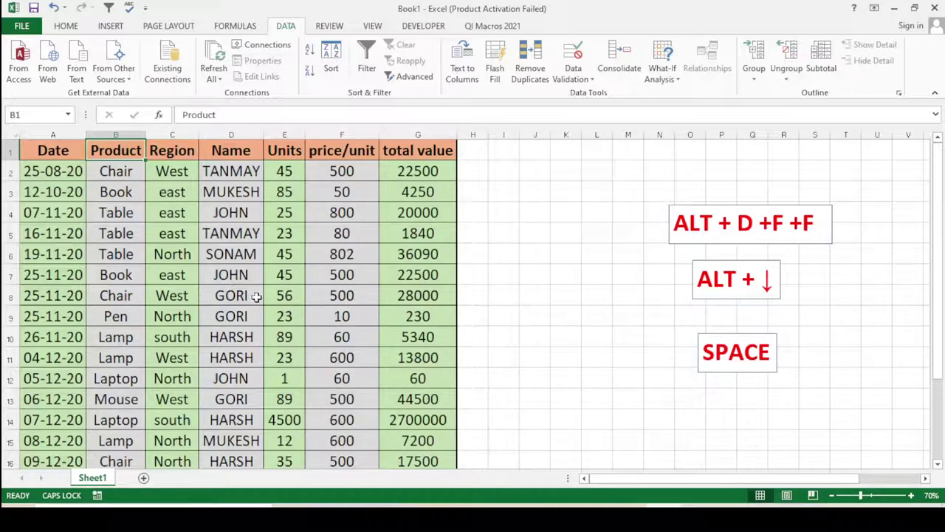
click(317, 274)
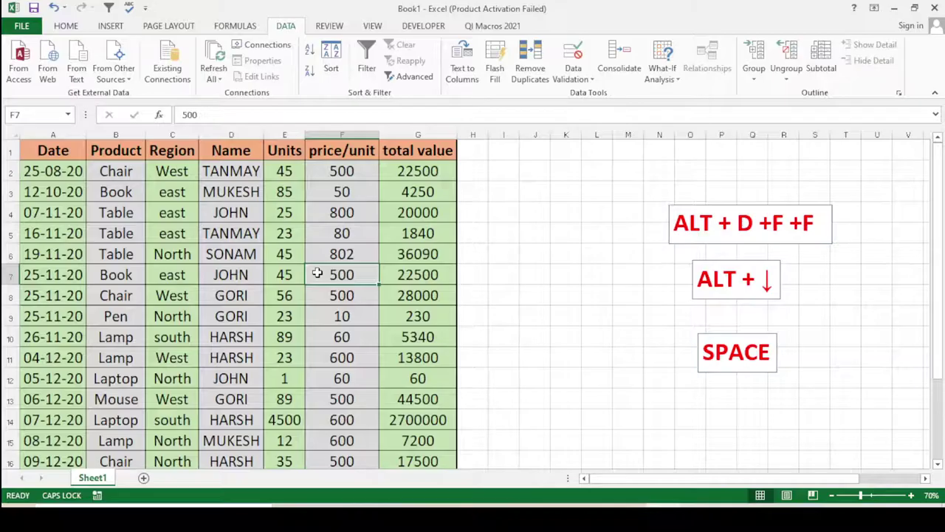